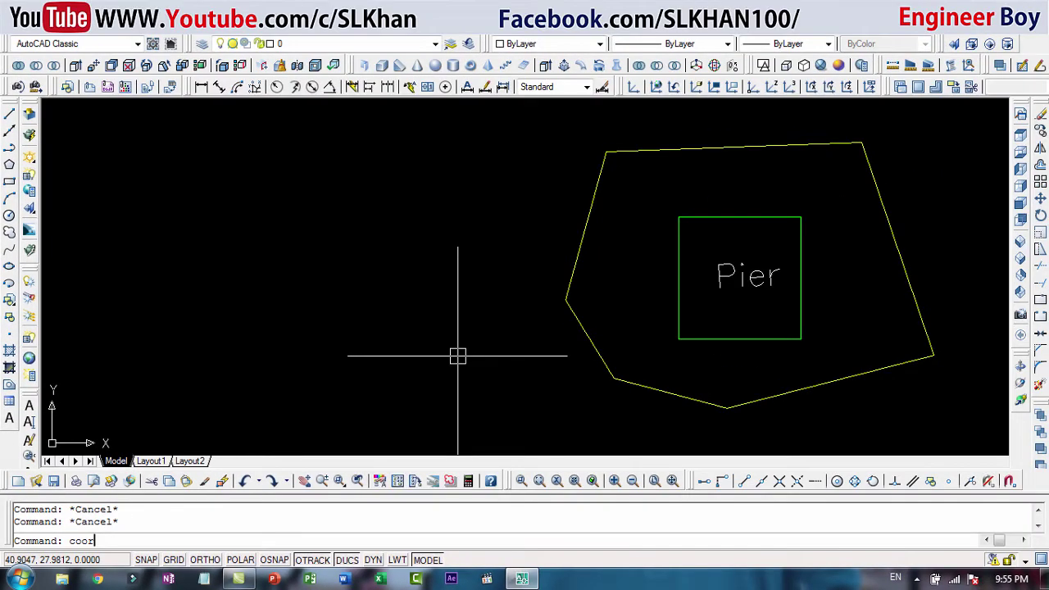
Step: Run COOR with P1 and P2 at the Pier box's top corners, numbering from 1, placing the table upper left
{"action": "key", "text": "Return"}
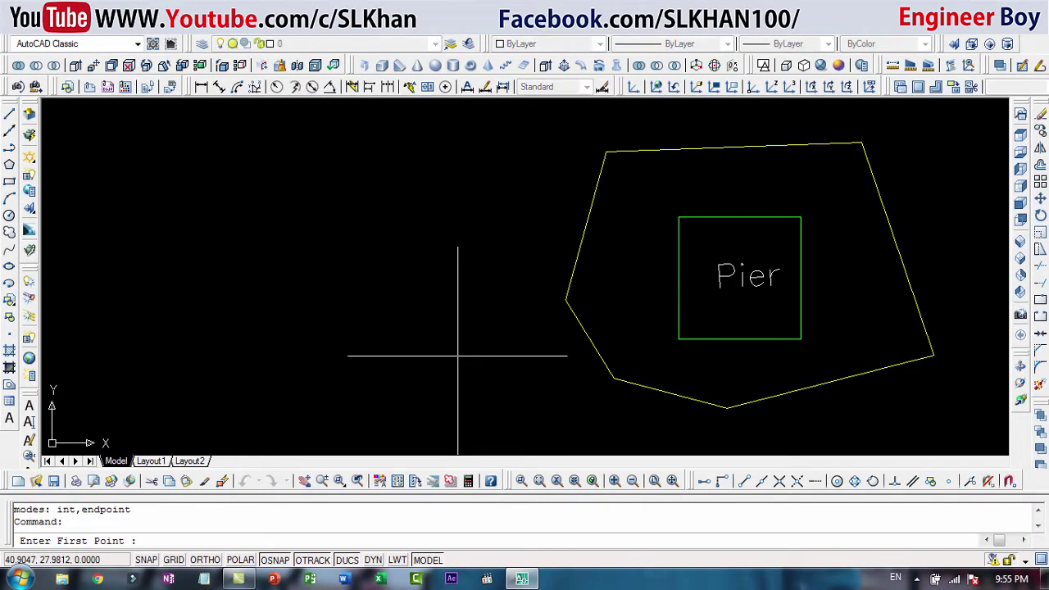
{"action": "left_click", "coordinate": [677, 217]}
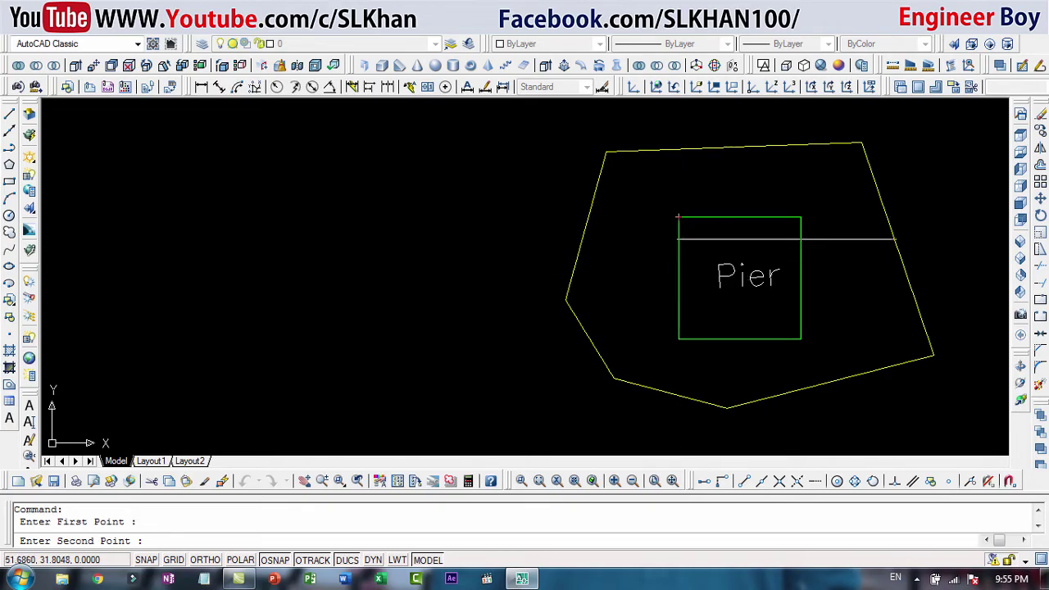
{"action": "left_click", "coordinate": [801, 217]}
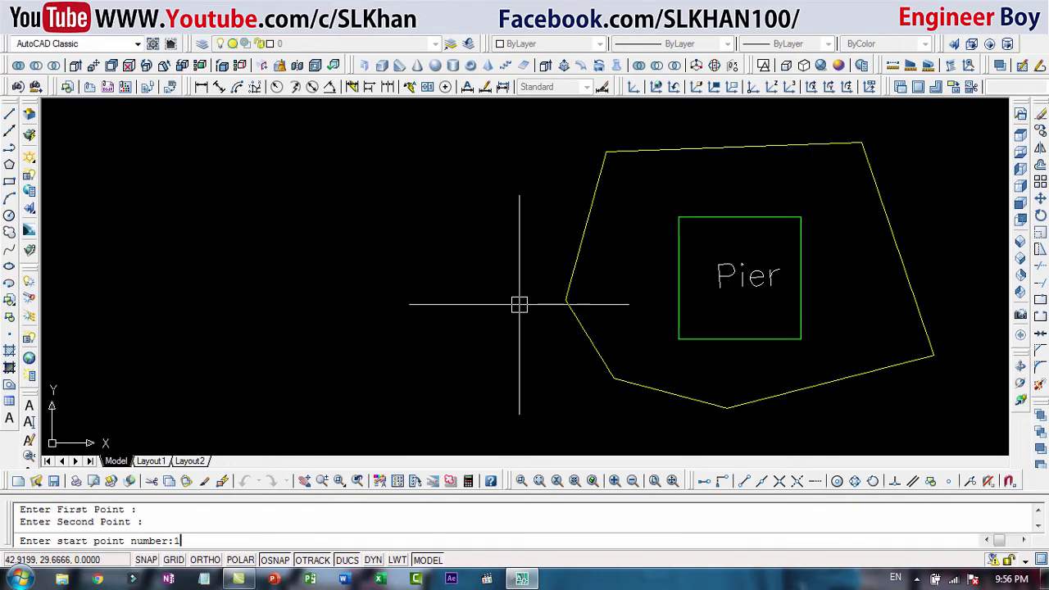
{"action": "type", "text": "1"}
{"action": "key", "text": "Return"}
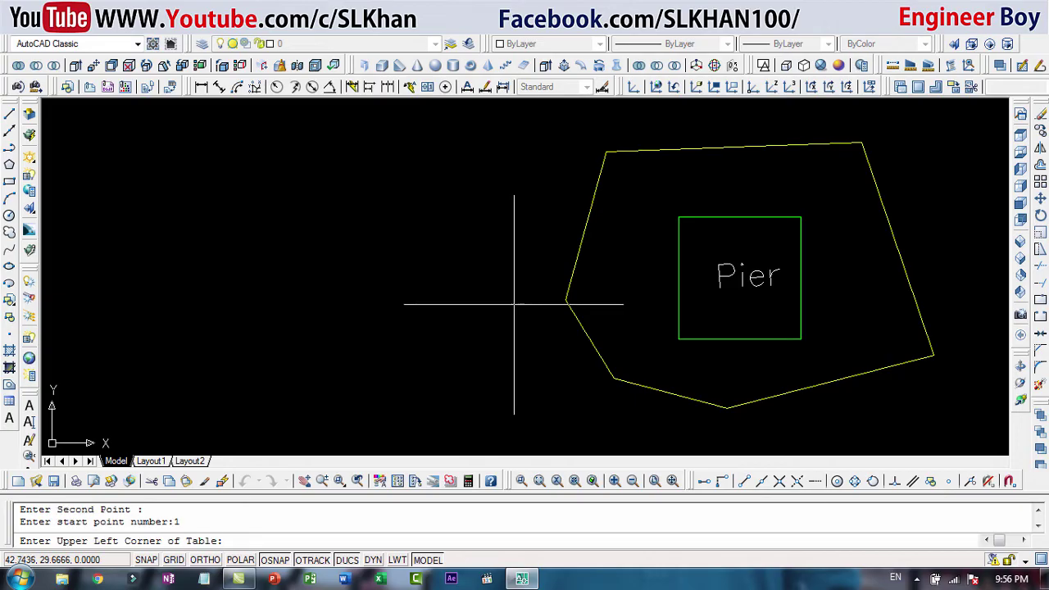
{"action": "left_click", "coordinate": [153, 162]}
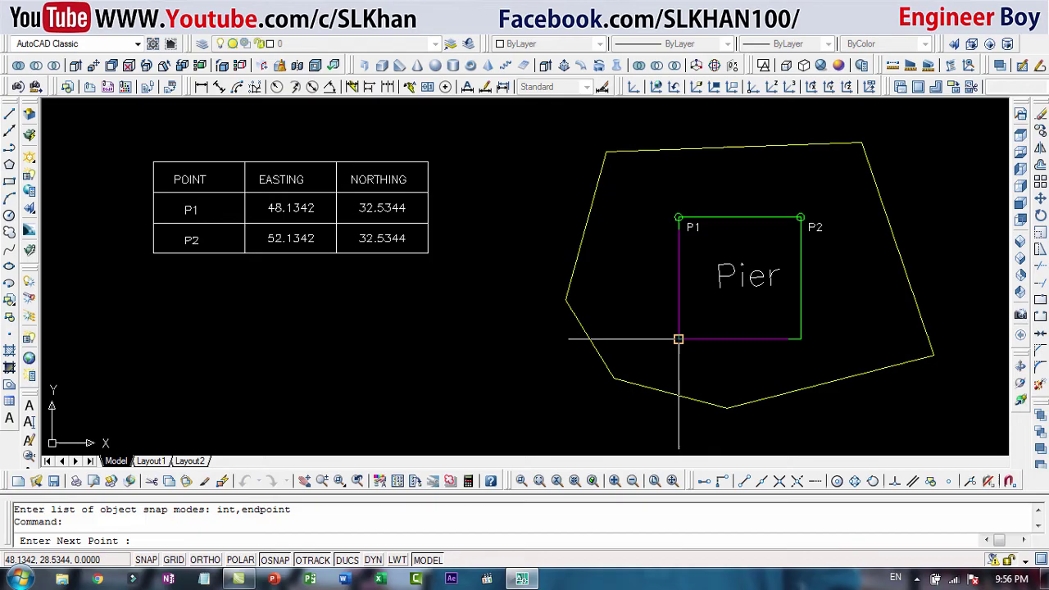
Step: Mark P3–P8 at the Pier's lower corners and four traverse vertices, then finish the table
{"action": "left_click", "coordinate": [678, 339]}
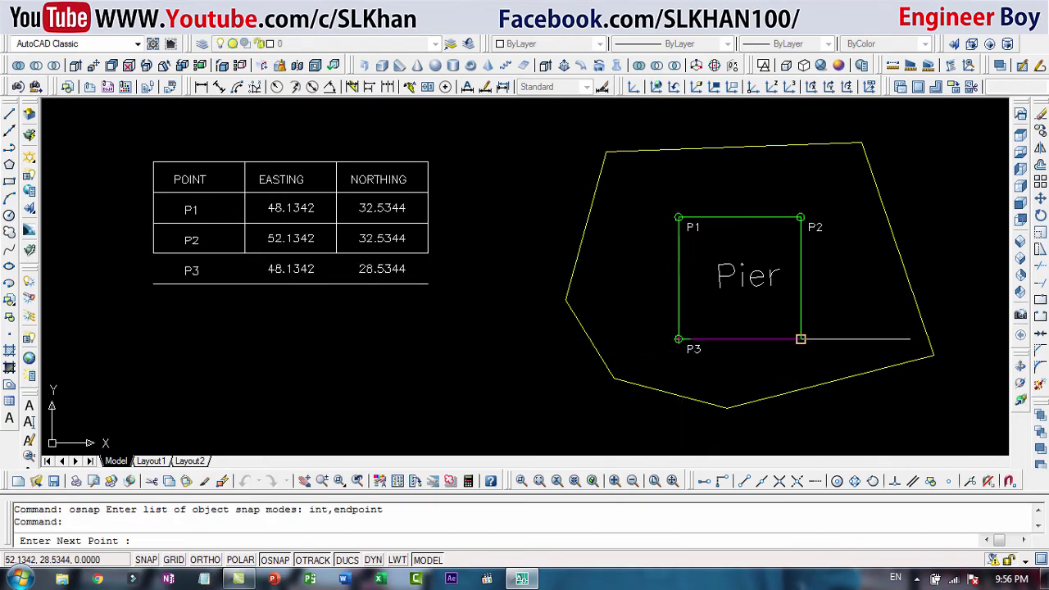
{"action": "left_click", "coordinate": [801, 338]}
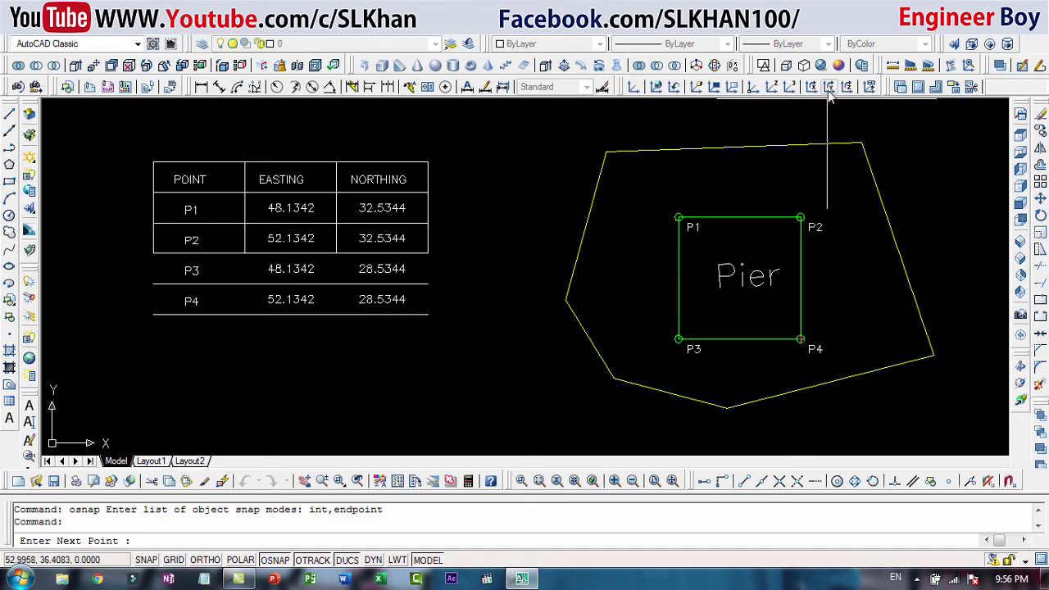
{"action": "left_click", "coordinate": [861, 143]}
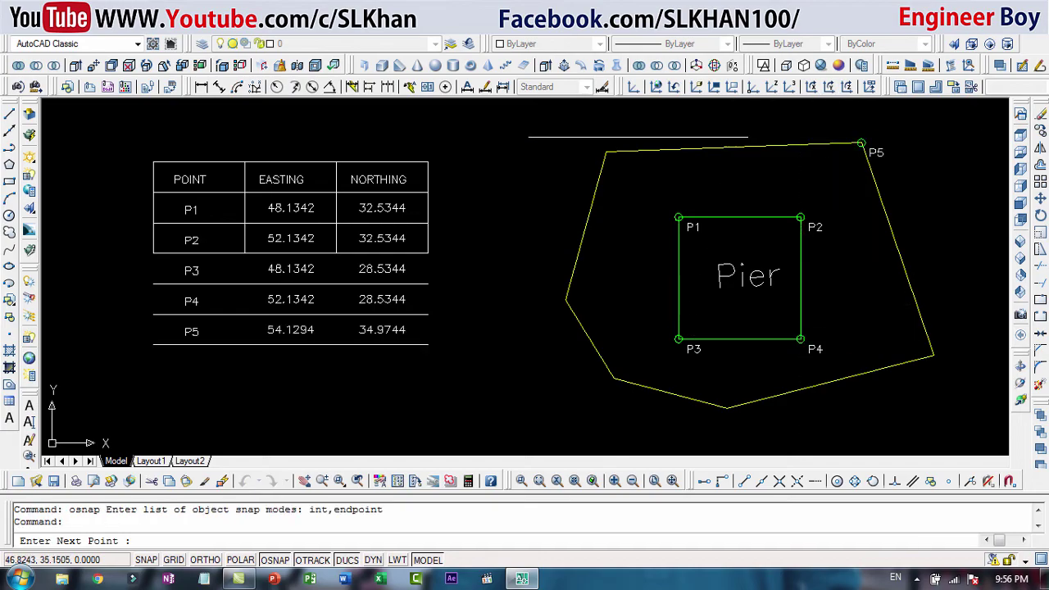
{"action": "left_click", "coordinate": [606, 152]}
{"action": "left_click", "coordinate": [565, 300]}
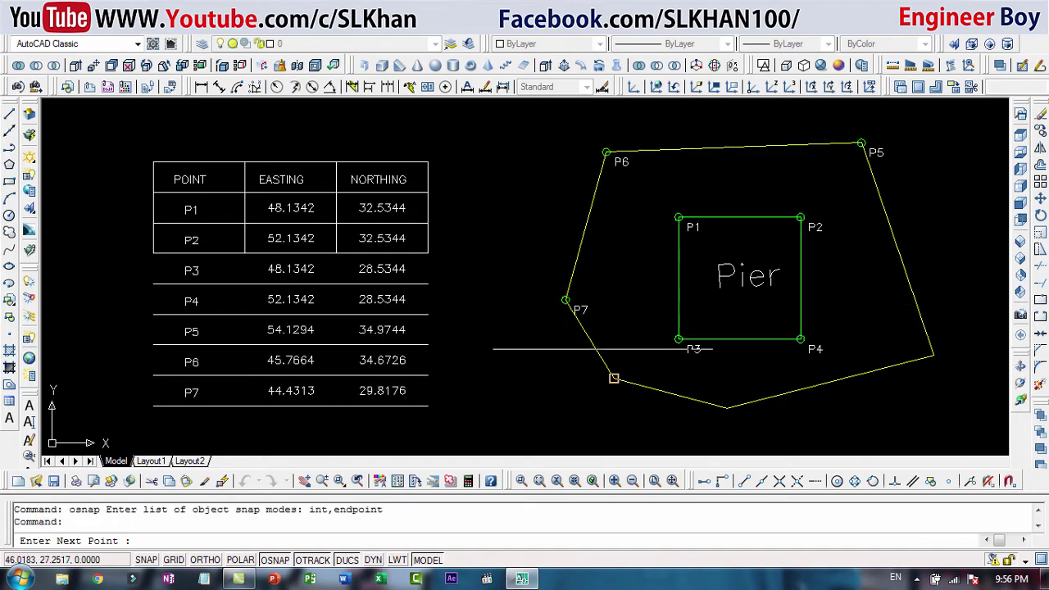
{"action": "left_click", "coordinate": [614, 378]}
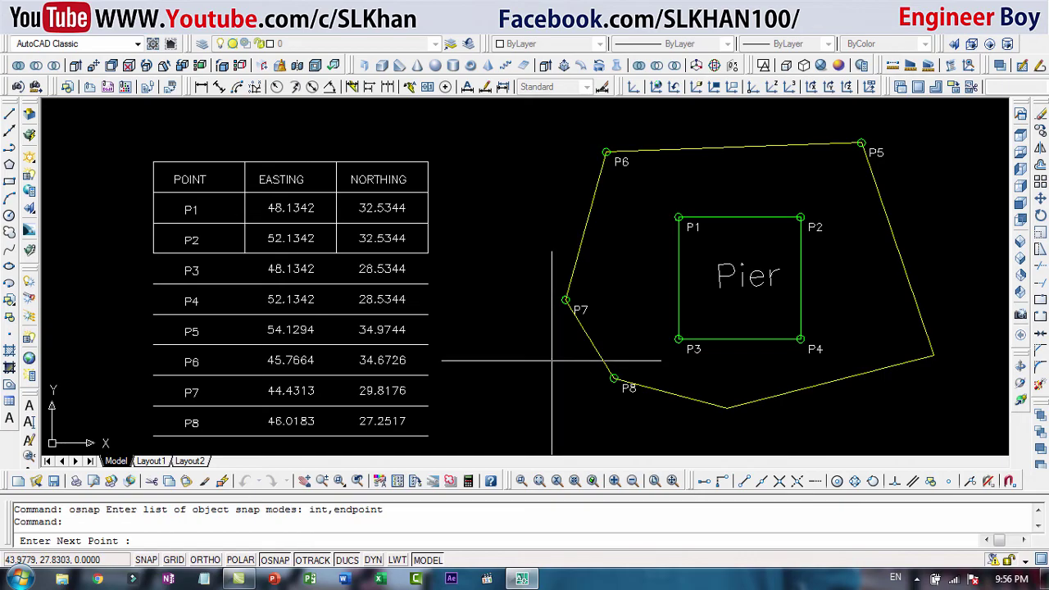
{"action": "key", "text": "Return"}
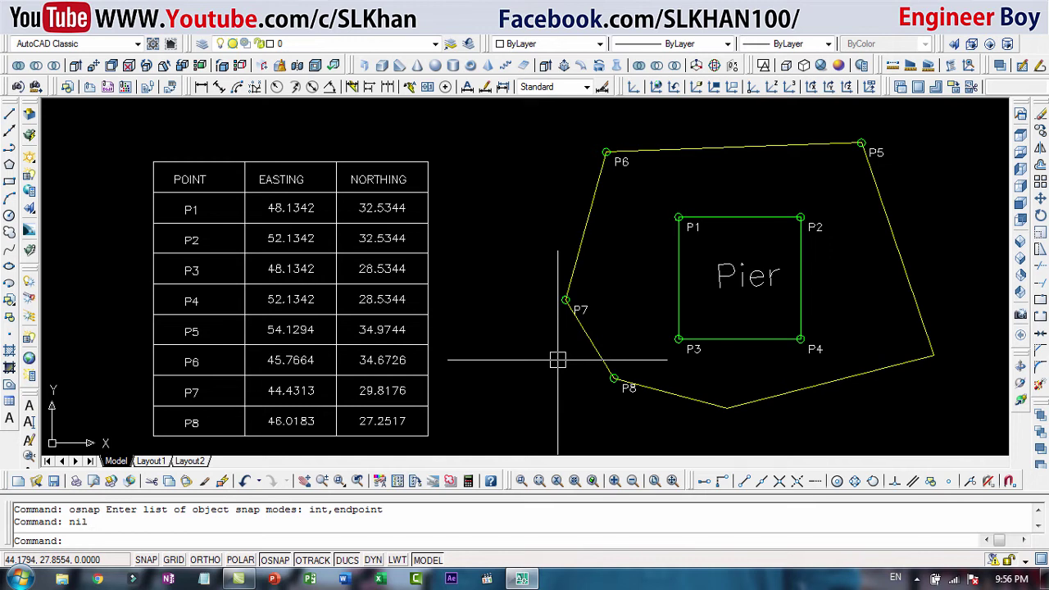
Step: Draw a rectangle in the empty space right of the traverse
{"action": "key", "text": "Escape"}
{"action": "key", "text": "Escape"}
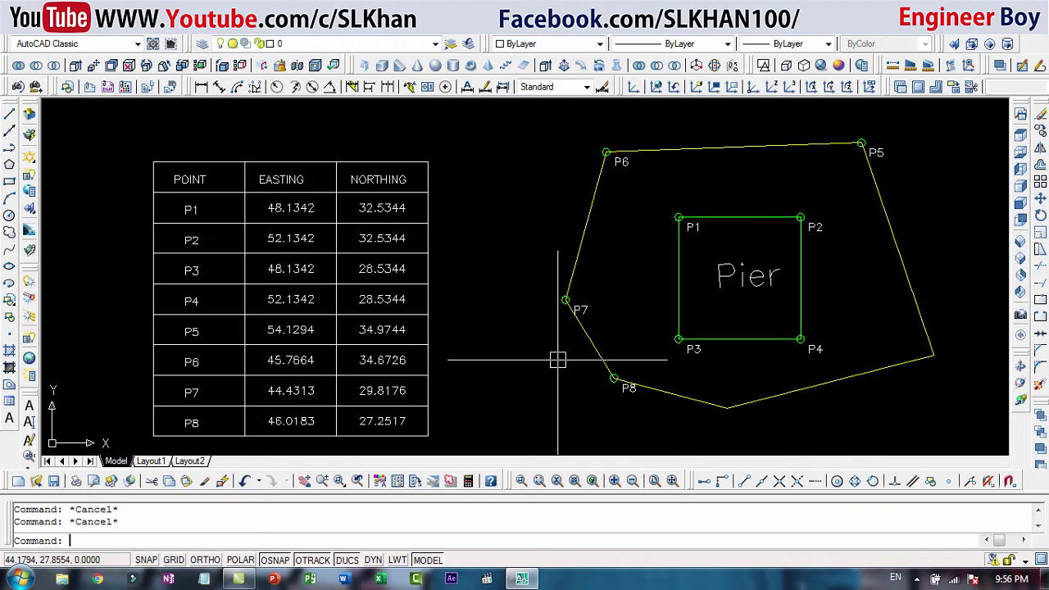
{"action": "scroll", "coordinate": [459, 306], "scroll_direction": "down", "scroll_amount": 3}
{"action": "scroll", "coordinate": [606, 325], "scroll_direction": "up", "scroll_amount": 3}
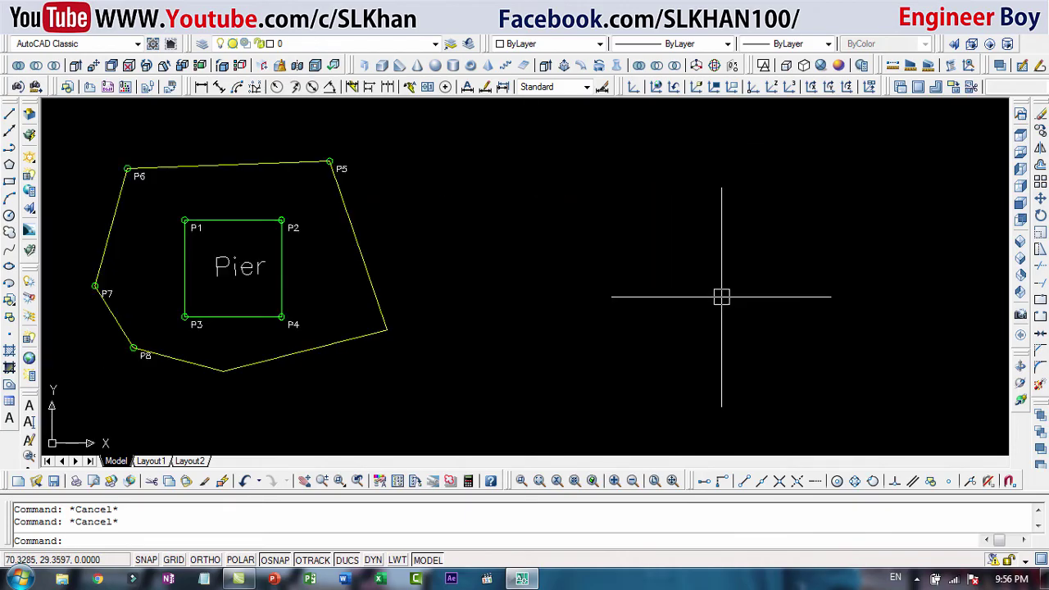
{"action": "middle_click_drag", "start_coordinate": [607, 284], "coordinate": [315, 284]}
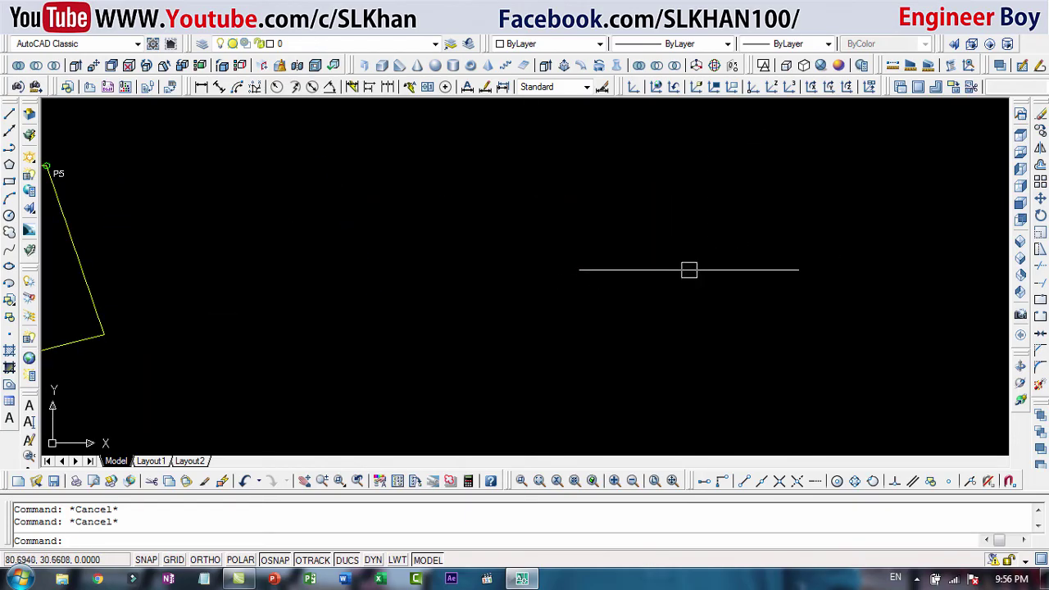
{"action": "type", "text": "rec"}
{"action": "key", "text": "Return"}
{"action": "left_click", "coordinate": [622, 151]}
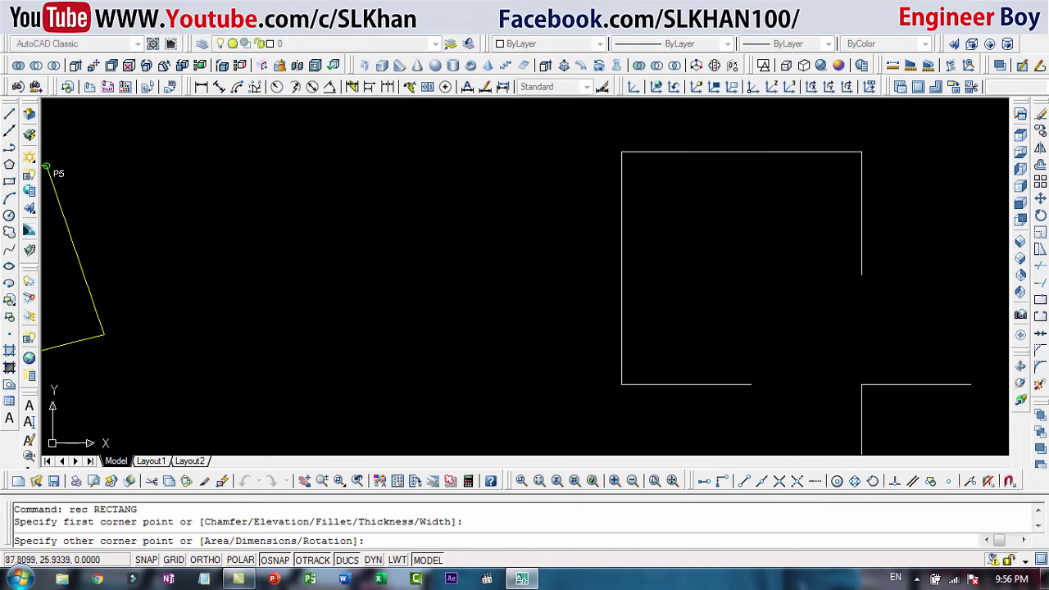
{"action": "left_click", "coordinate": [862, 383]}
Step: Draw a closed five-sided polyline inside the rectangle
{"action": "type", "text": "pl"}
{"action": "key", "text": "Return"}
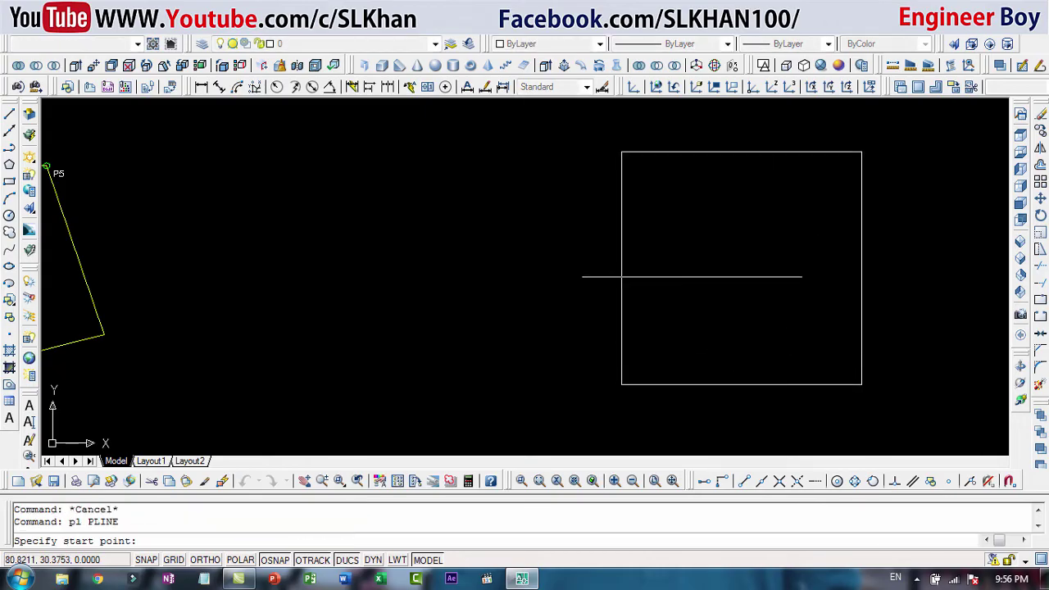
{"action": "left_click", "coordinate": [687, 215]}
{"action": "left_click", "coordinate": [803, 187]}
{"action": "left_click", "coordinate": [819, 320]}
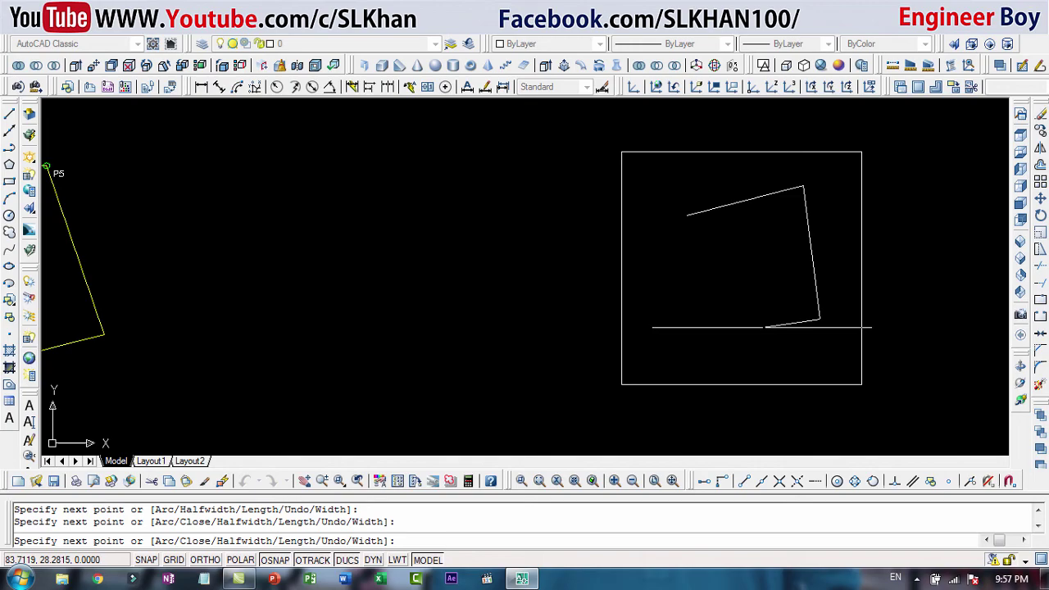
{"action": "left_click", "coordinate": [721, 337]}
{"action": "left_click", "coordinate": [693, 273]}
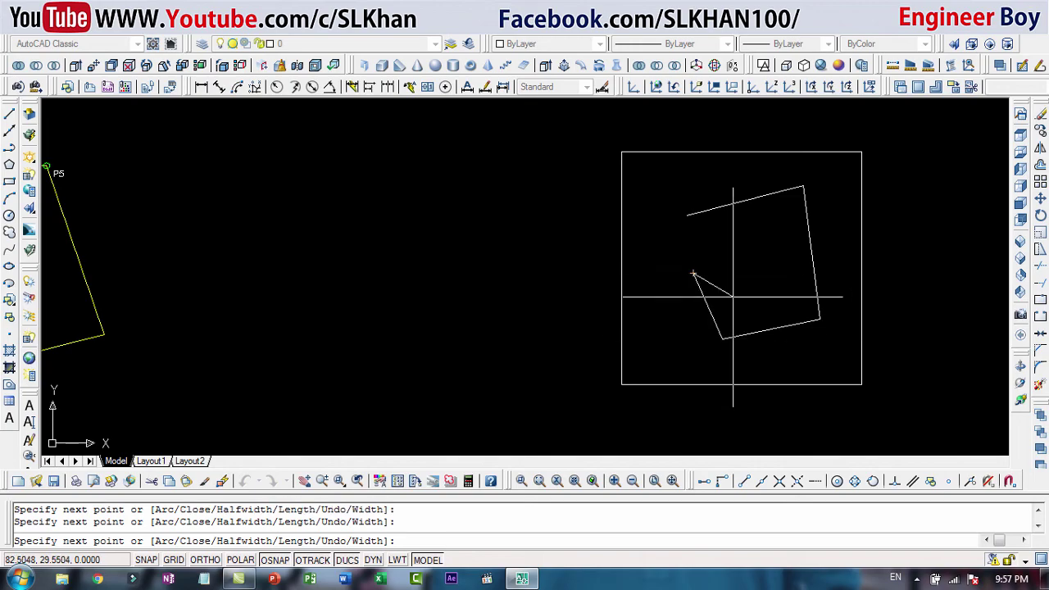
{"action": "type", "text": "c"}
{"action": "key", "text": "Return"}
{"action": "key", "text": "Escape"}
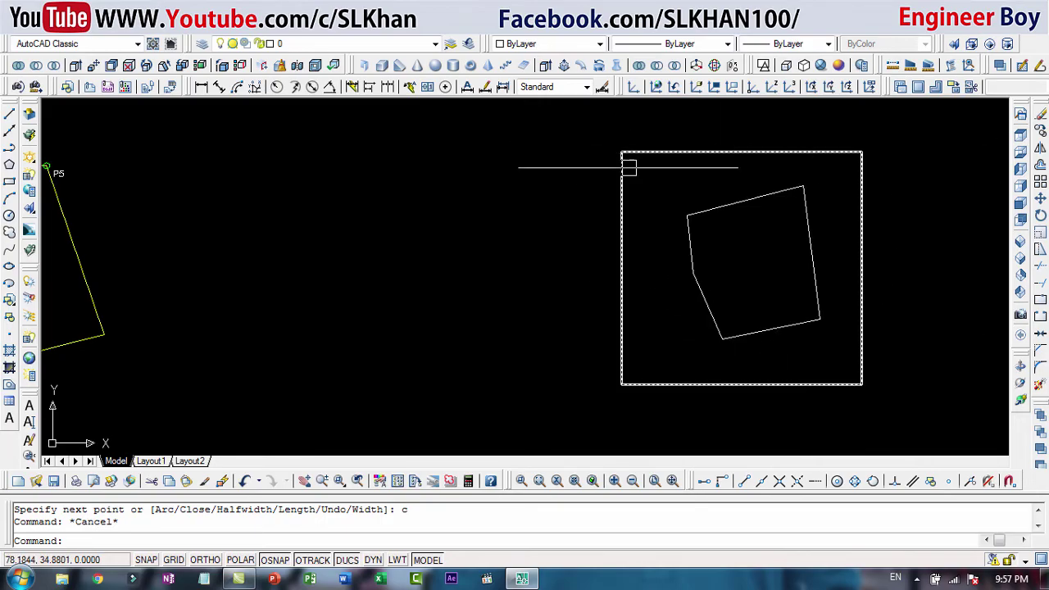
{"action": "key", "text": "Escape"}
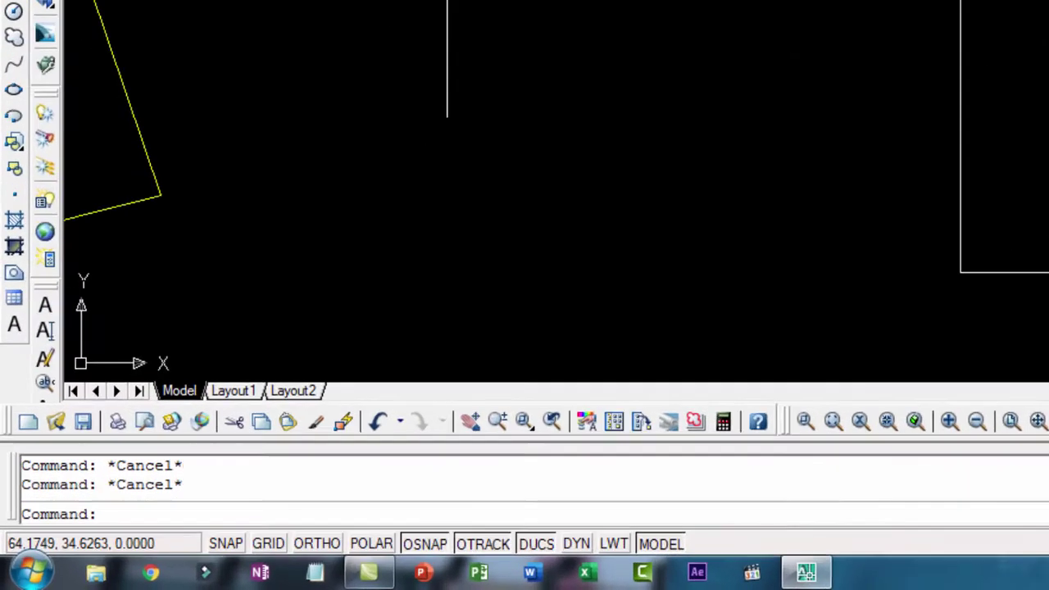
{"action": "type", "text": "a"}
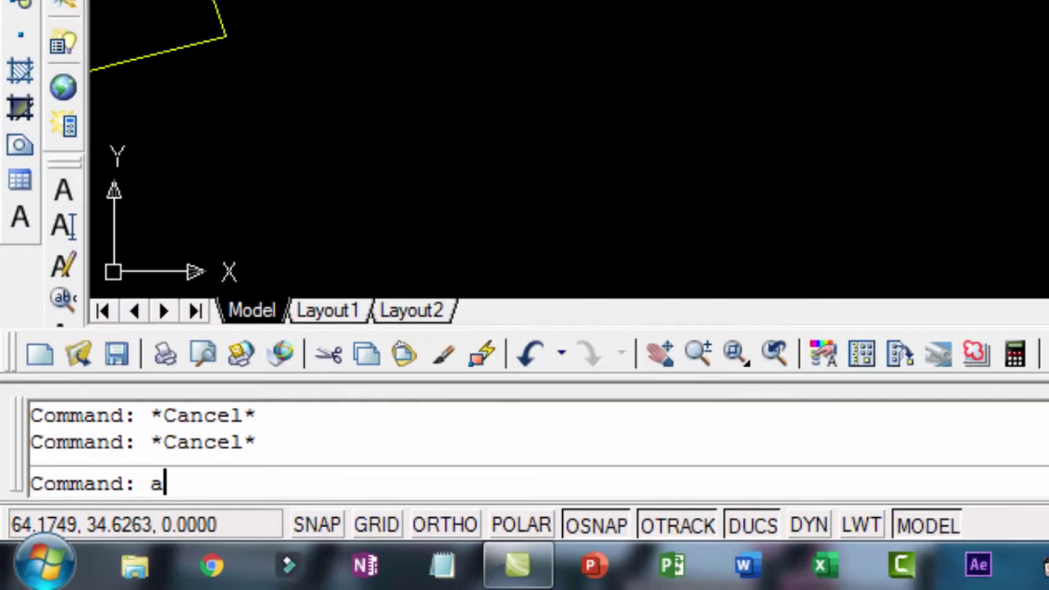
{"action": "type", "text": "ppload"}
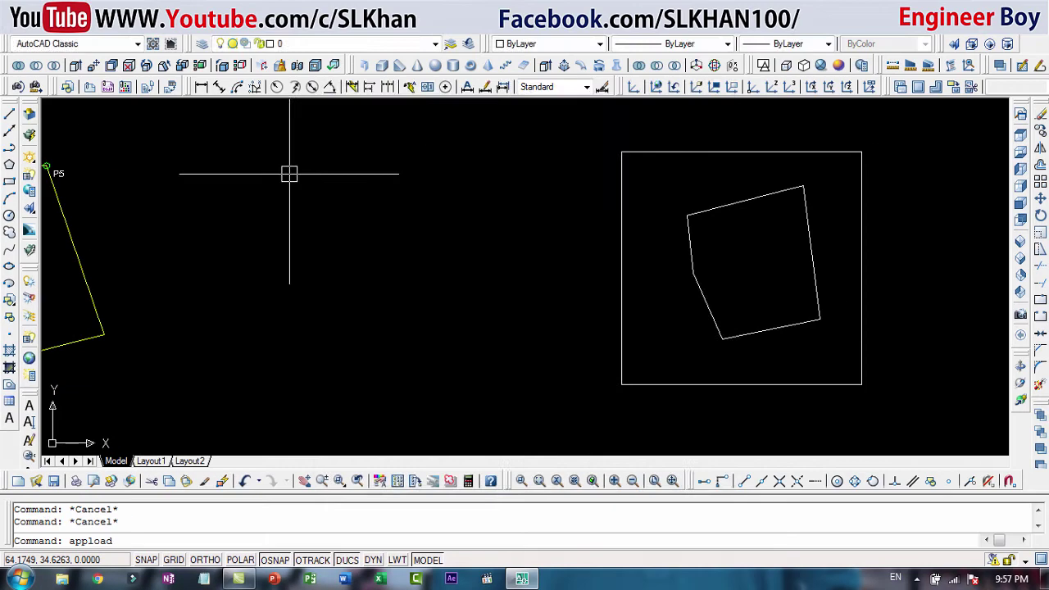
Step: Load coor.lsp from the Desktop via APPLOAD and close the dialog
{"action": "key", "text": "Return"}
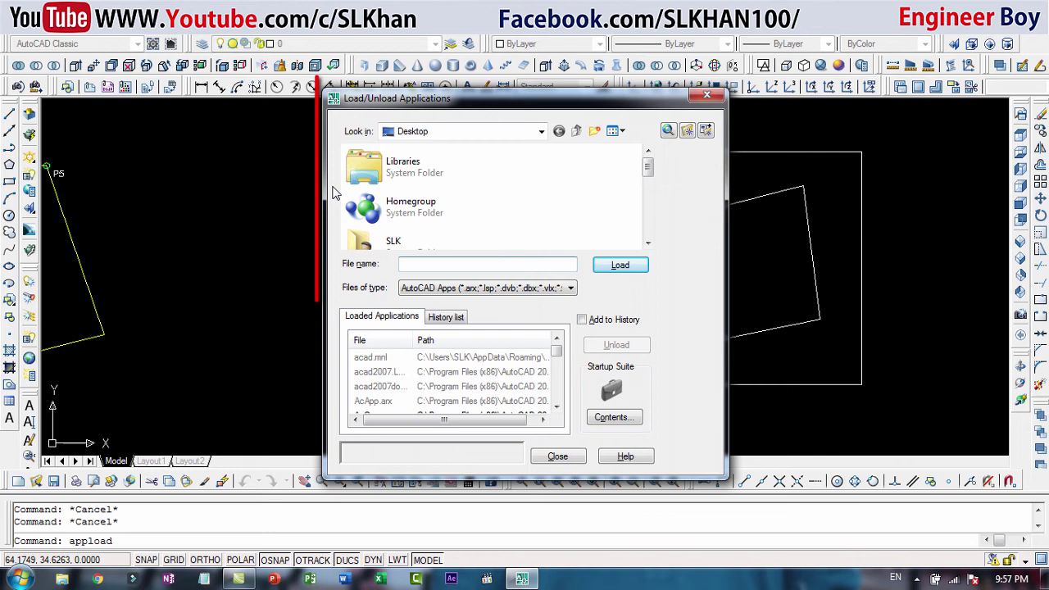
{"action": "left_click", "coordinate": [444, 132]}
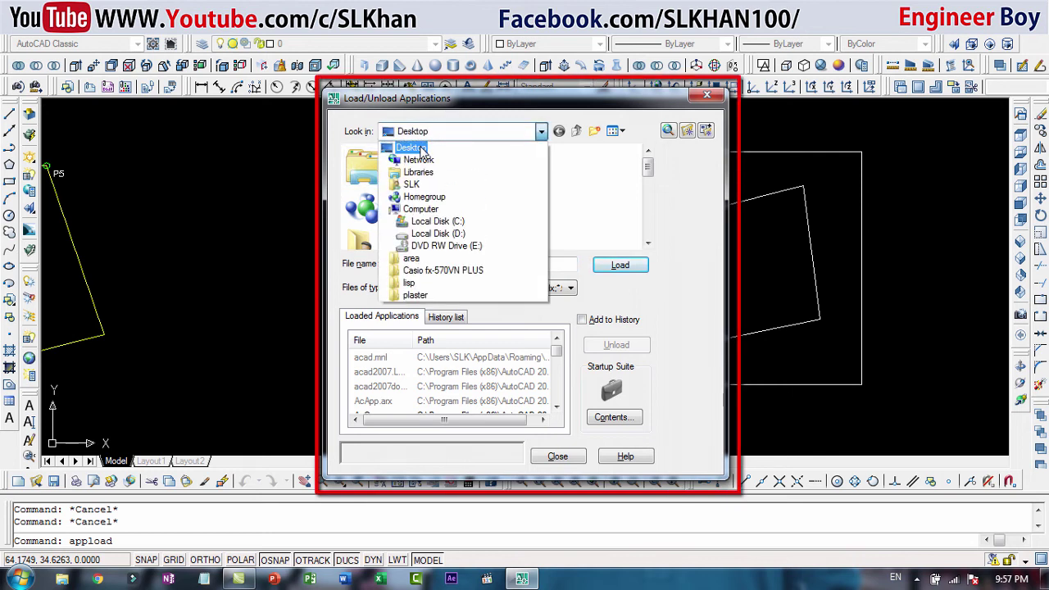
{"action": "left_click", "coordinate": [421, 151]}
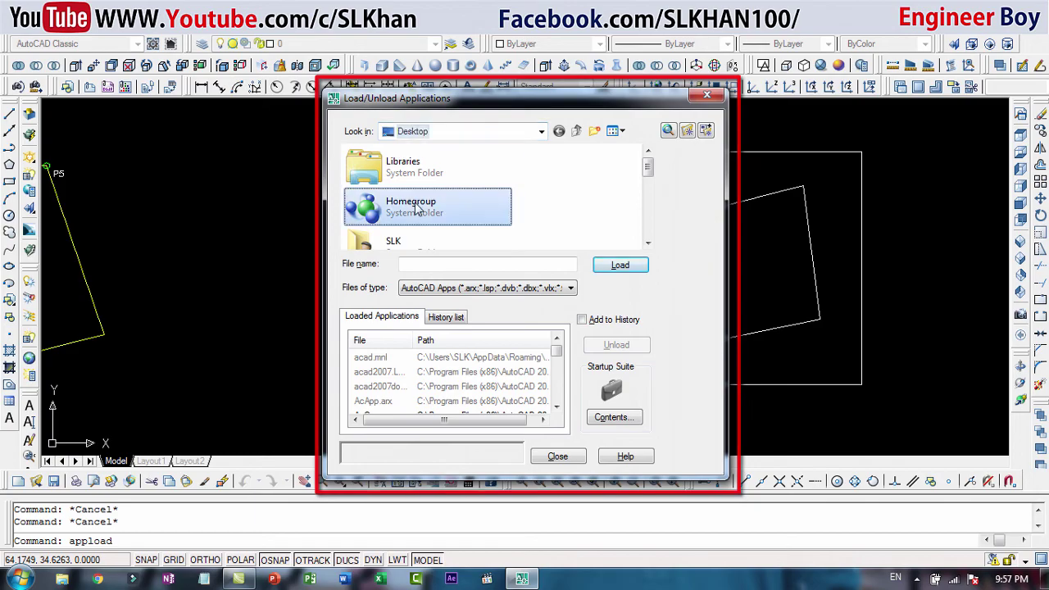
{"action": "scroll", "coordinate": [455, 217], "scroll_direction": "down", "scroll_amount": 5}
{"action": "left_click", "coordinate": [452, 230]}
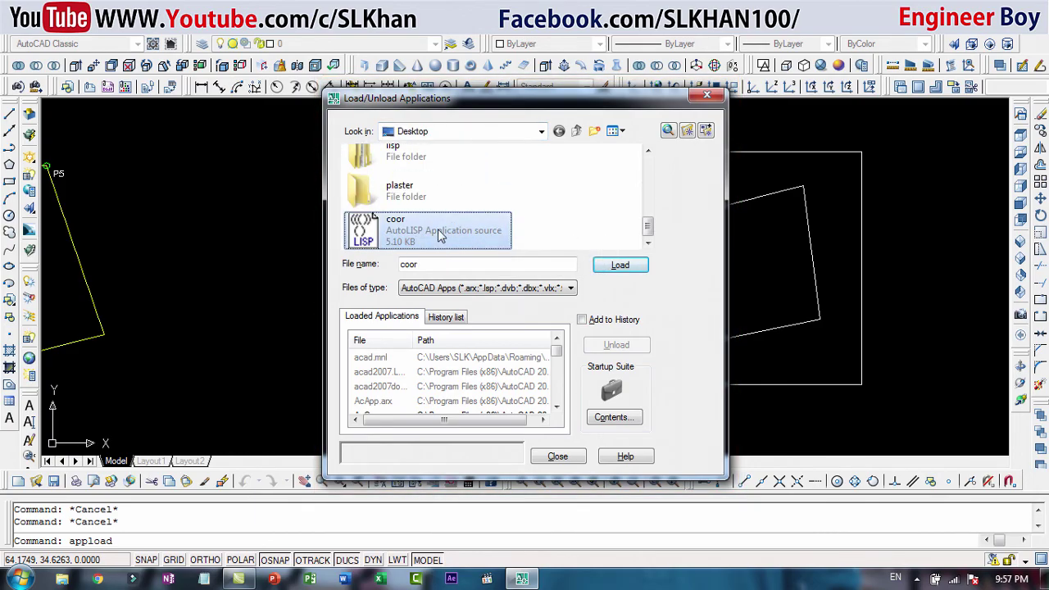
{"action": "left_click", "coordinate": [620, 265]}
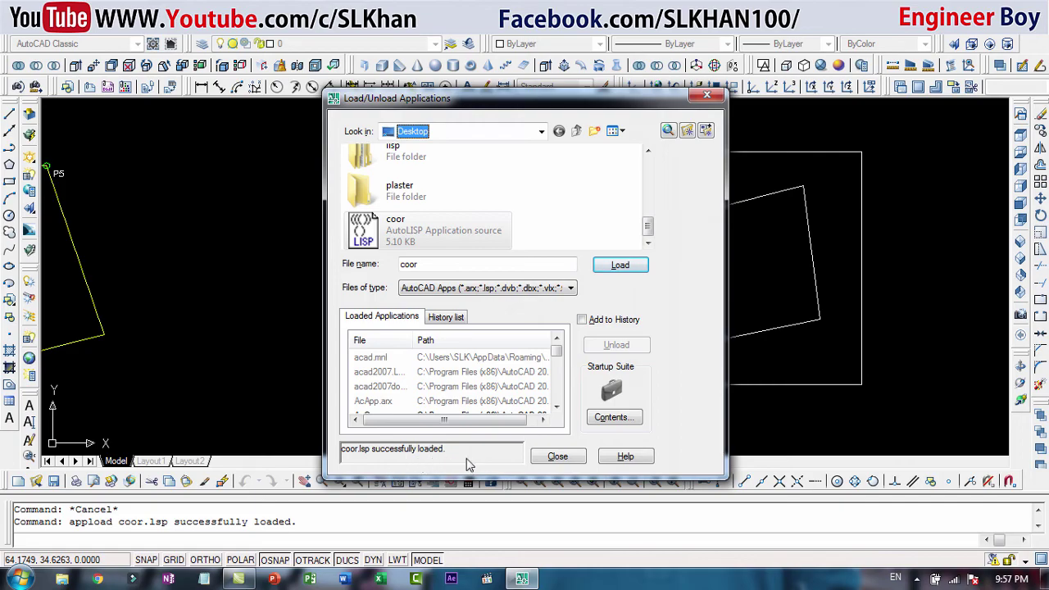
{"action": "left_click", "coordinate": [558, 457]}
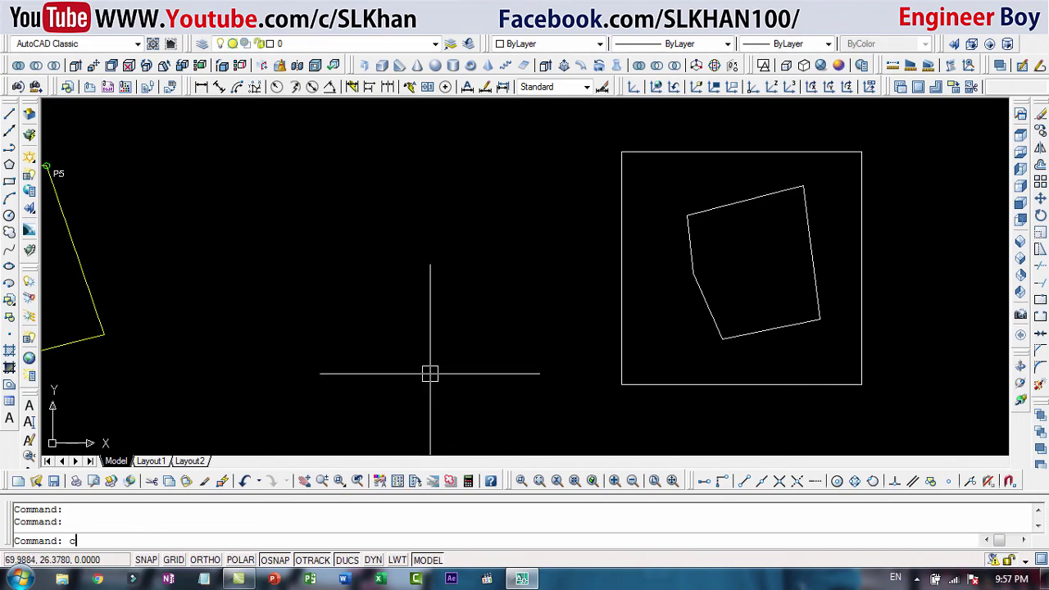
Step: Run coor on the rectangle, picking its top-left and top-right corners and numbering from 1
{"action": "type", "text": "coor"}
{"action": "key", "text": "Return"}
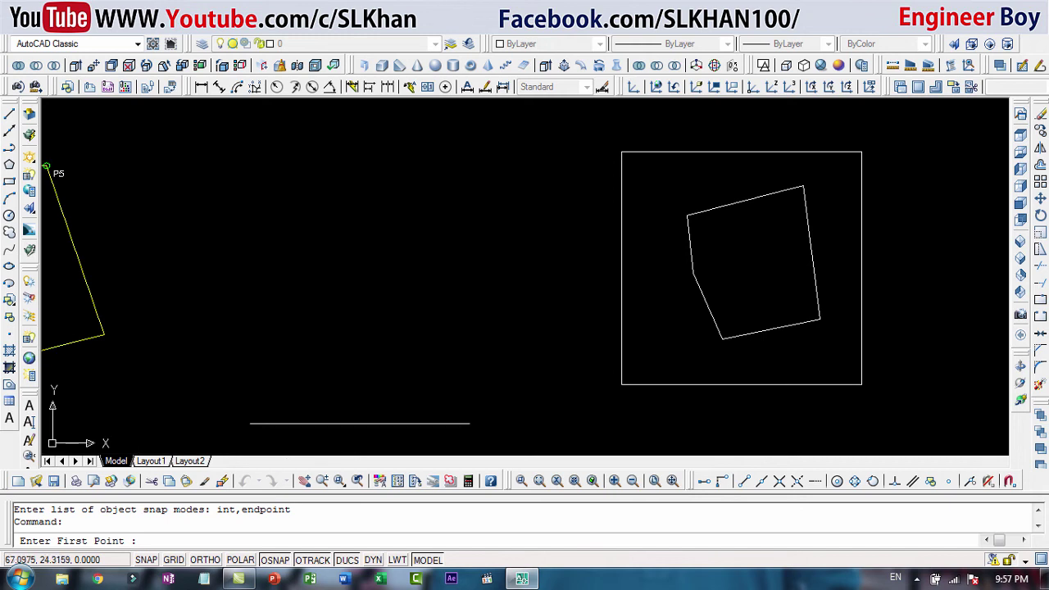
{"action": "left_click", "coordinate": [621, 152]}
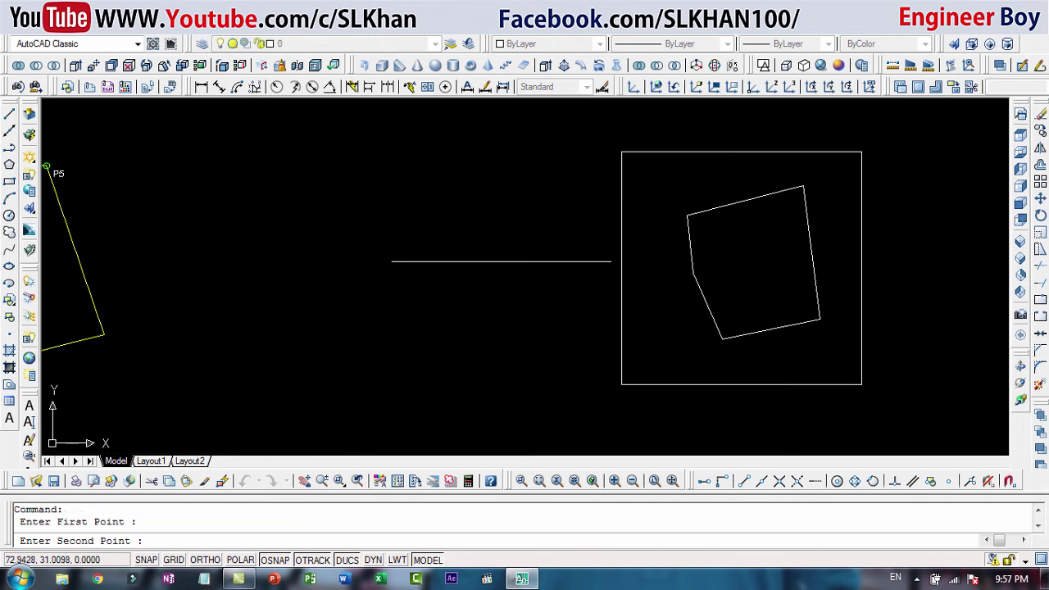
{"action": "left_click", "coordinate": [862, 152]}
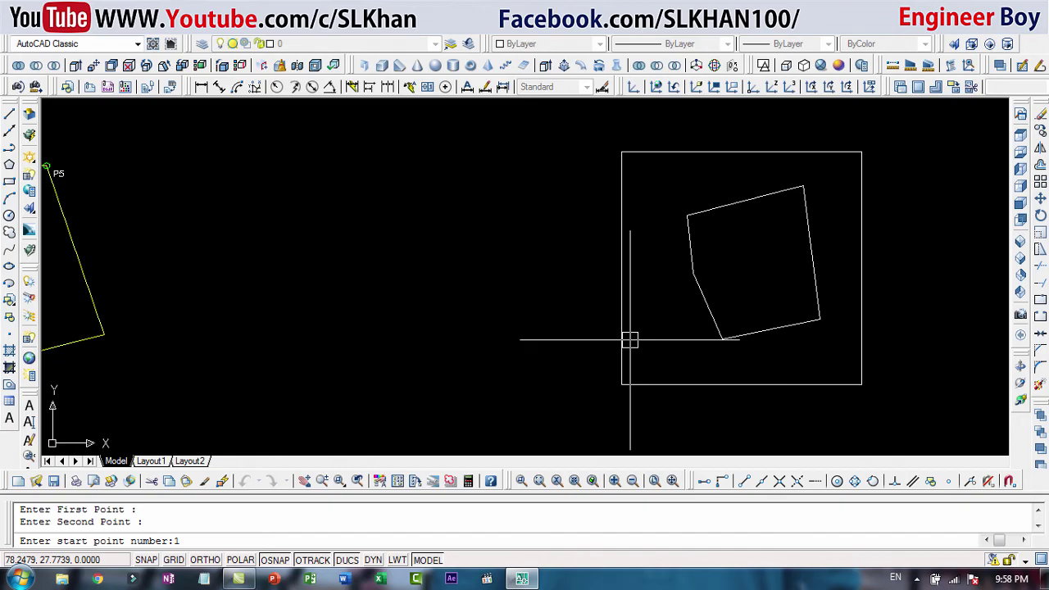
{"action": "type", "text": "1"}
{"action": "key", "text": "Return"}
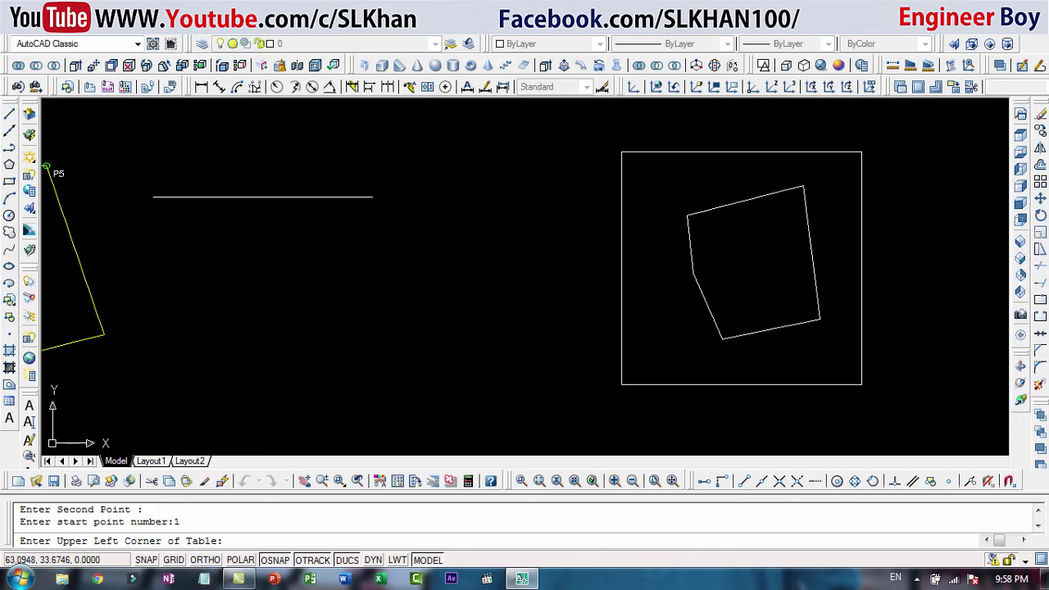
Step: Place the table left of the frame and mark P3–P9 on polygon vertices and bottom frame corners
{"action": "left_click", "coordinate": [247, 151]}
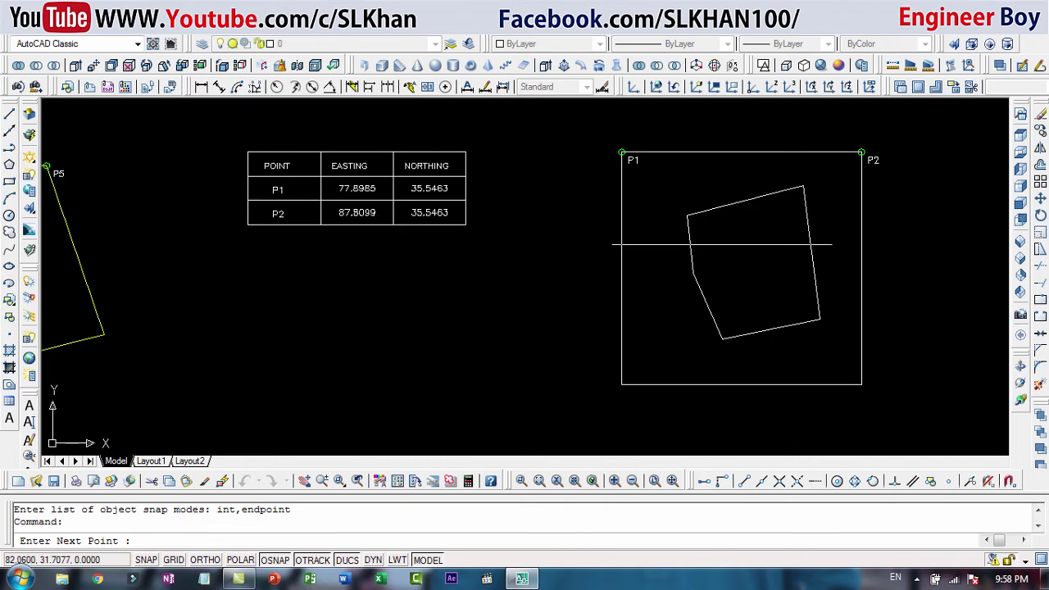
{"action": "left_click", "coordinate": [687, 216]}
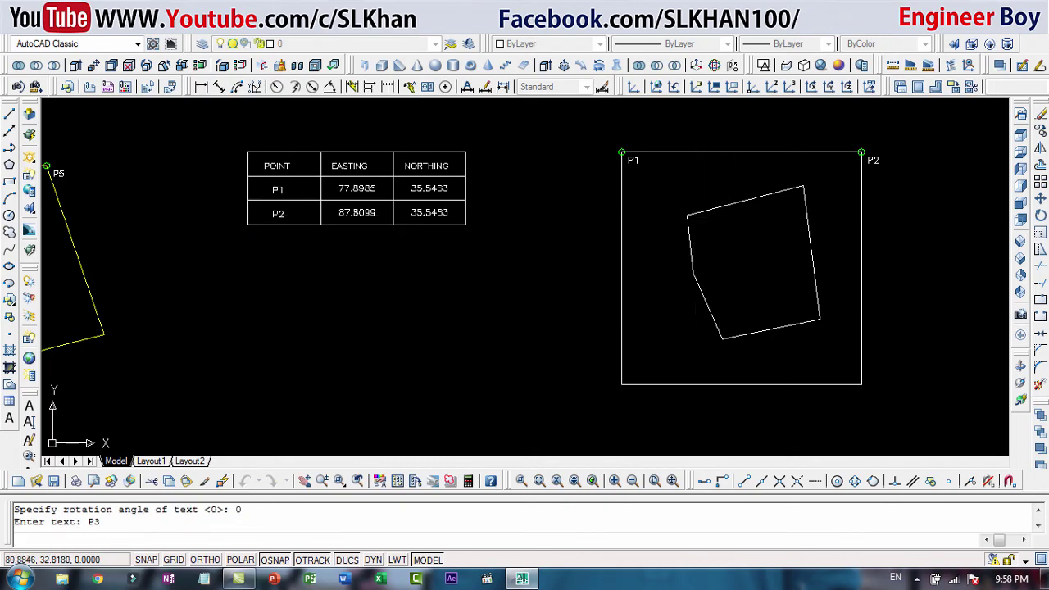
{"action": "left_click", "coordinate": [807, 190]}
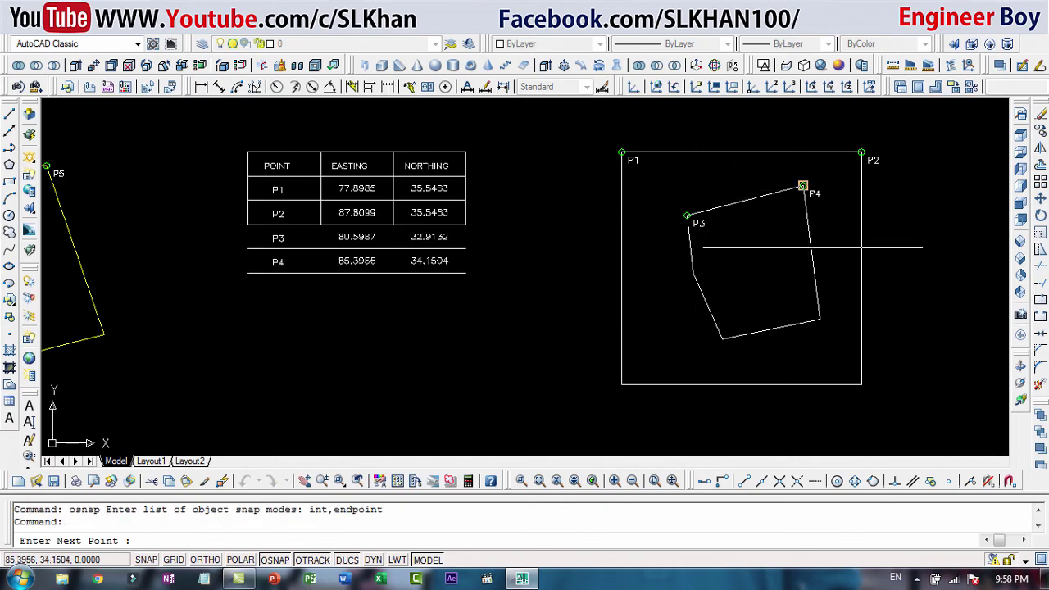
{"action": "left_click", "coordinate": [820, 319]}
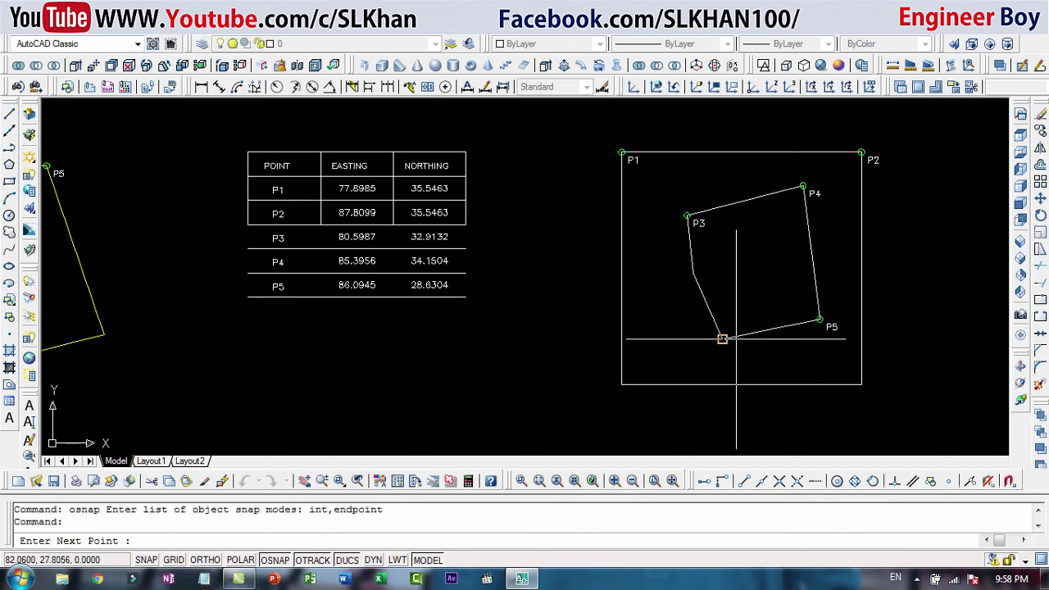
{"action": "left_click", "coordinate": [722, 338]}
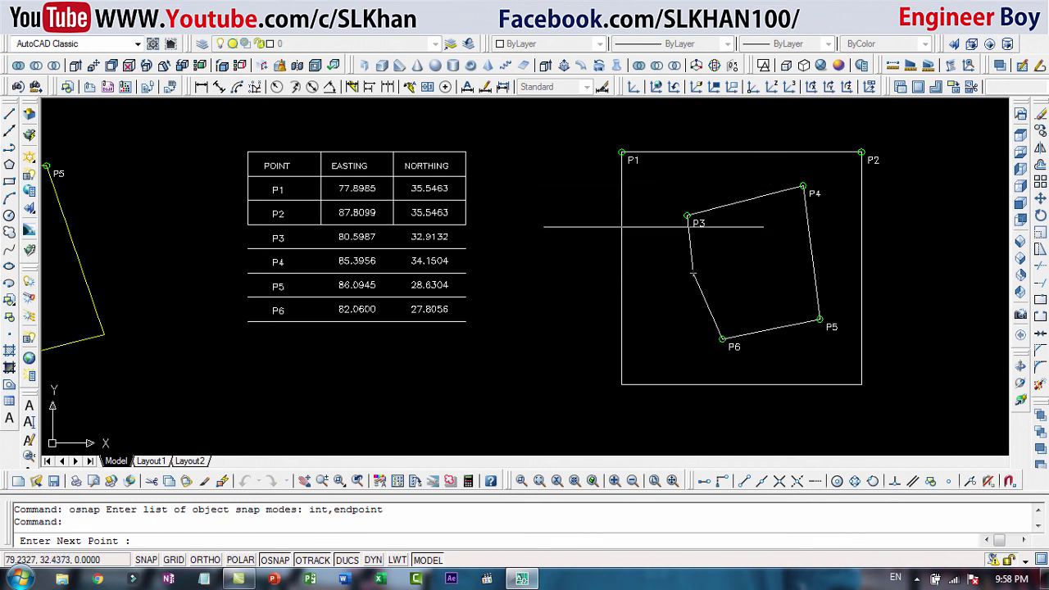
{"action": "left_click", "coordinate": [692, 273]}
{"action": "left_click", "coordinate": [861, 384]}
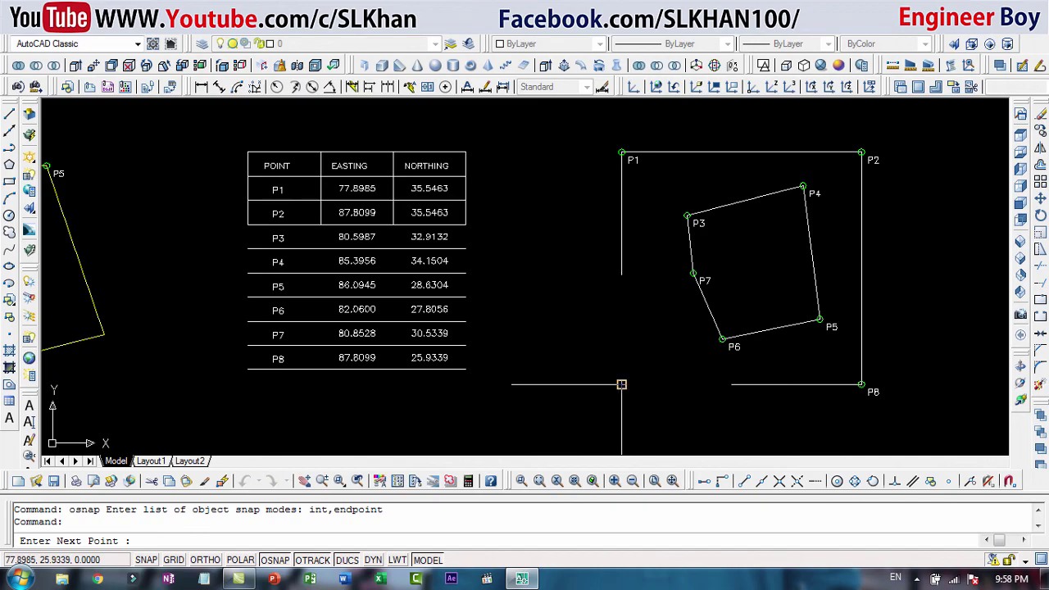
{"action": "left_click", "coordinate": [621, 383]}
Step: Mark points P10–P15 to the right of and around the frame
{"action": "scroll", "coordinate": [794, 303], "scroll_direction": "down", "scroll_amount": 2}
{"action": "scroll", "coordinate": [794, 304], "scroll_direction": "up", "scroll_amount": 1}
{"action": "left_click", "coordinate": [757, 246]}
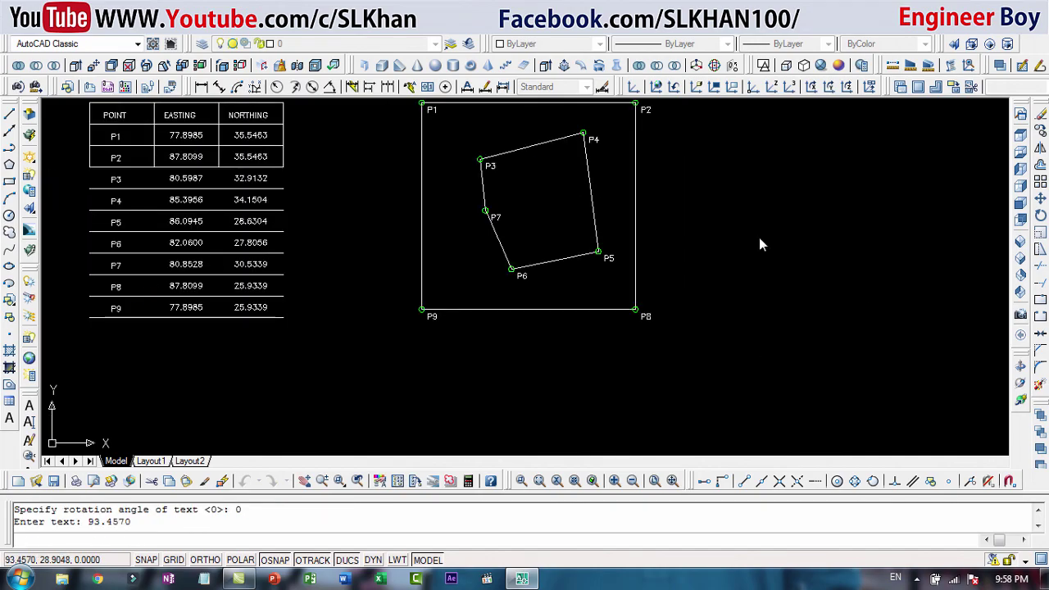
{"action": "left_click", "coordinate": [808, 165]}
{"action": "left_click", "coordinate": [886, 288]}
{"action": "left_click", "coordinate": [825, 332]}
{"action": "left_click", "coordinate": [751, 360]}
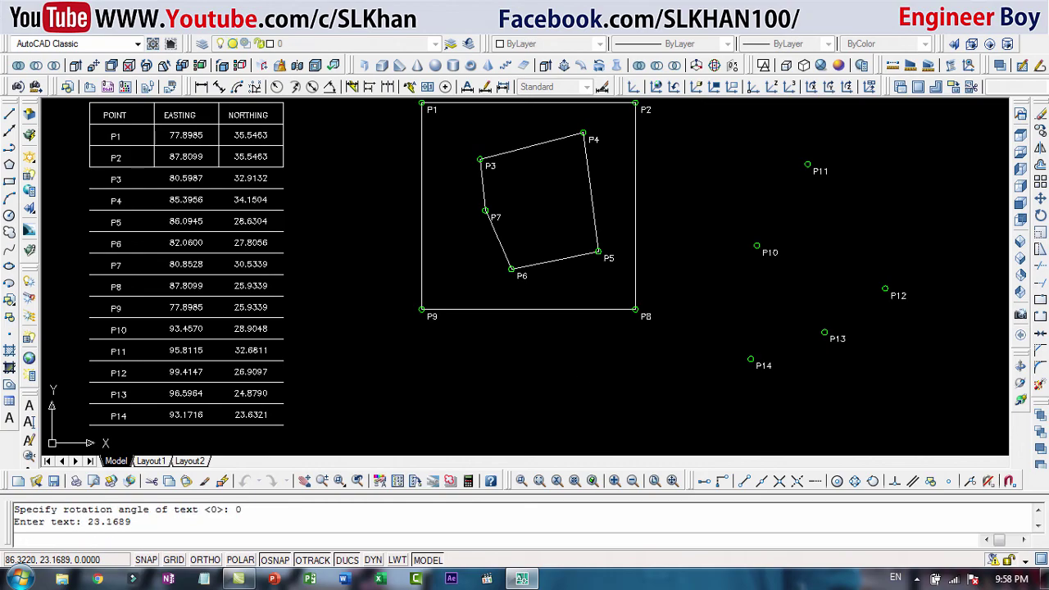
{"action": "left_click", "coordinate": [603, 369]}
Step: Add points P16, P17 and P18 to the drawing and coordinate table
{"action": "scroll", "coordinate": [574, 328], "scroll_direction": "down", "scroll_amount": 2}
{"action": "scroll", "coordinate": [297, 379], "scroll_direction": "up", "scroll_amount": 1}
{"action": "scroll", "coordinate": [298, 379], "scroll_direction": "up", "scroll_amount": 1}
{"action": "left_click", "coordinate": [405, 370]}
{"action": "left_click", "coordinate": [535, 304]}
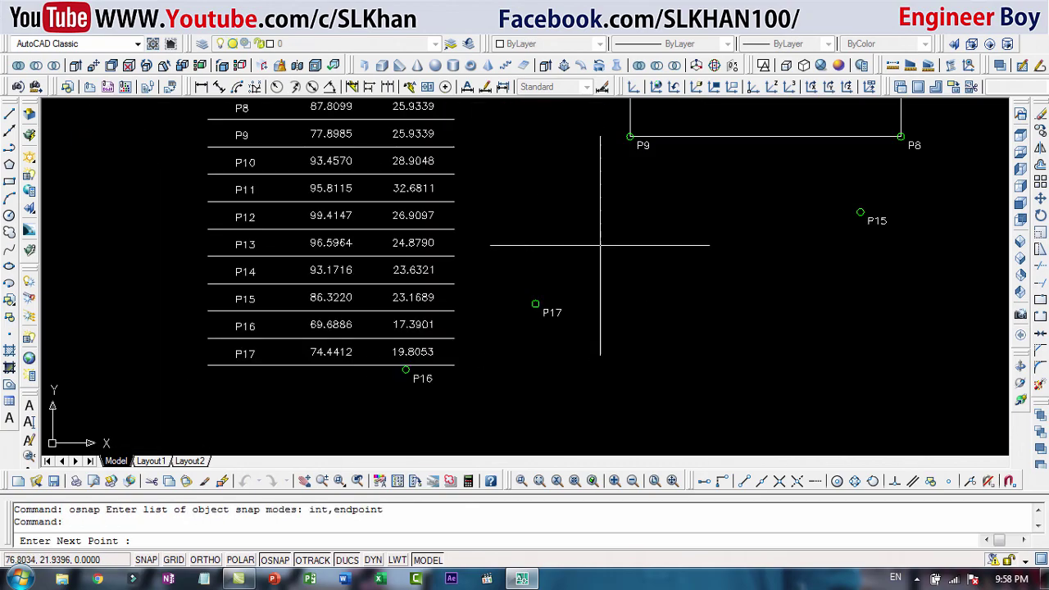
{"action": "left_click", "coordinate": [706, 308]}
{"action": "scroll", "coordinate": [475, 237], "scroll_direction": "down", "scroll_amount": 1}
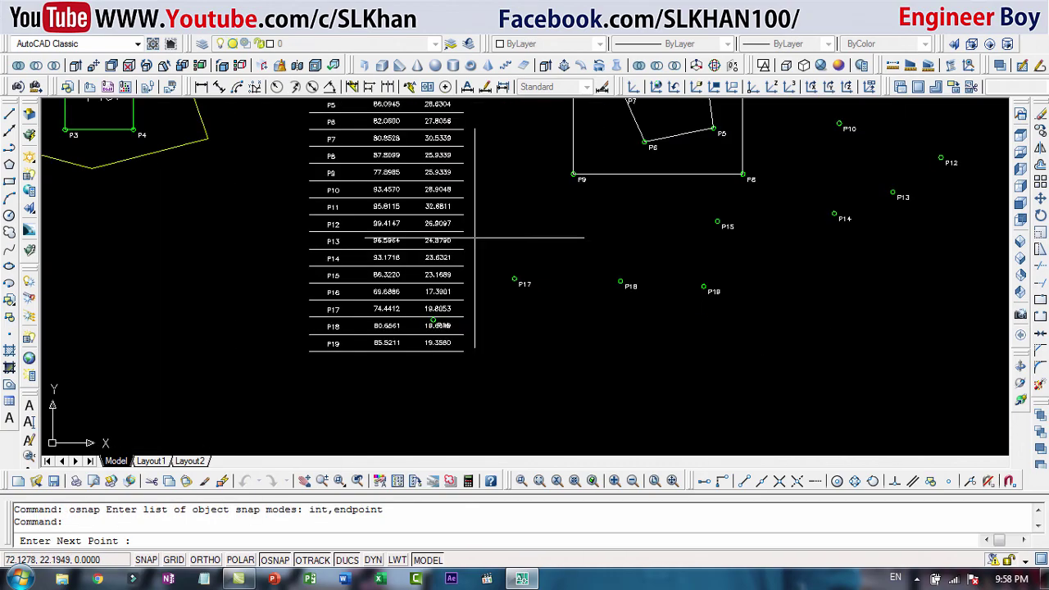
{"action": "scroll", "coordinate": [578, 281], "scroll_direction": "down", "scroll_amount": 1}
{"action": "scroll", "coordinate": [558, 312], "scroll_direction": "up", "scroll_amount": 1}
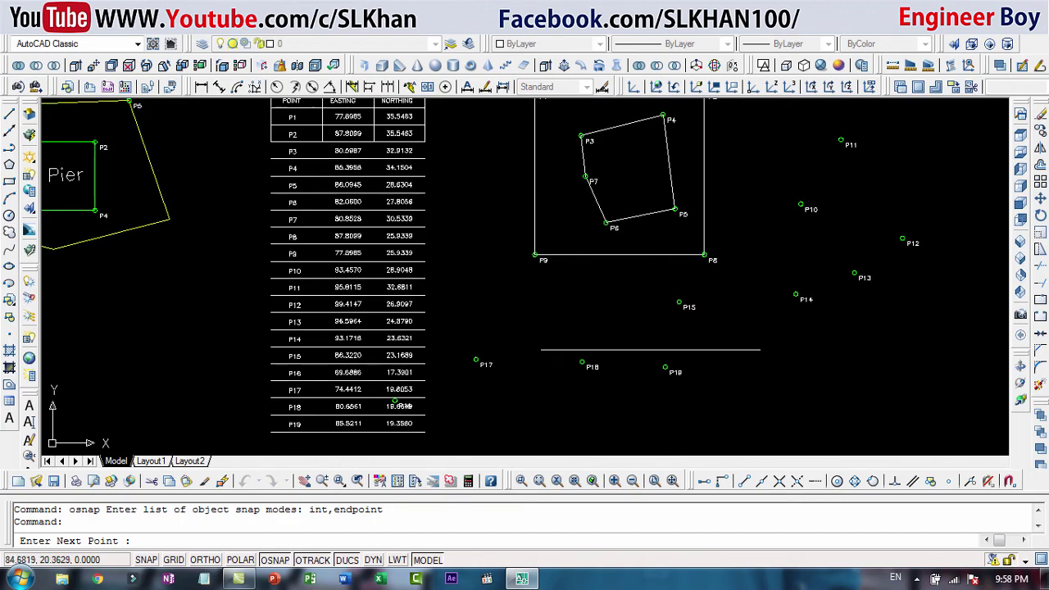
Step: End the coordinate routine and zoom to check the finished table through P19
{"action": "key", "text": "Return"}
{"action": "key", "text": "Escape"}
{"action": "key", "text": "Escape"}
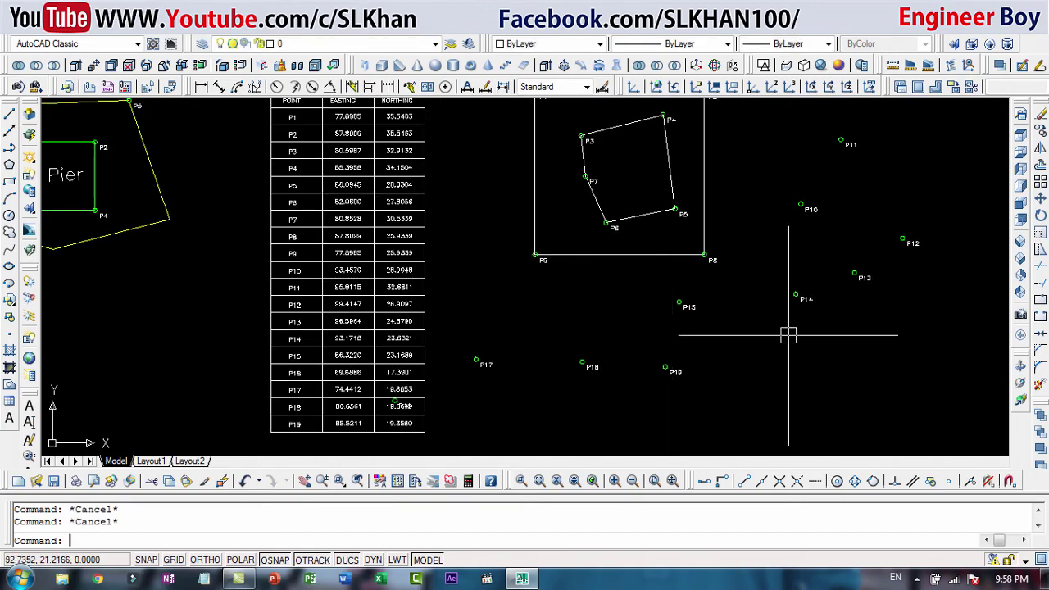
{"action": "scroll", "coordinate": [332, 312], "scroll_direction": "down", "scroll_amount": 1}
{"action": "scroll", "coordinate": [210, 351], "scroll_direction": "up", "scroll_amount": 1}
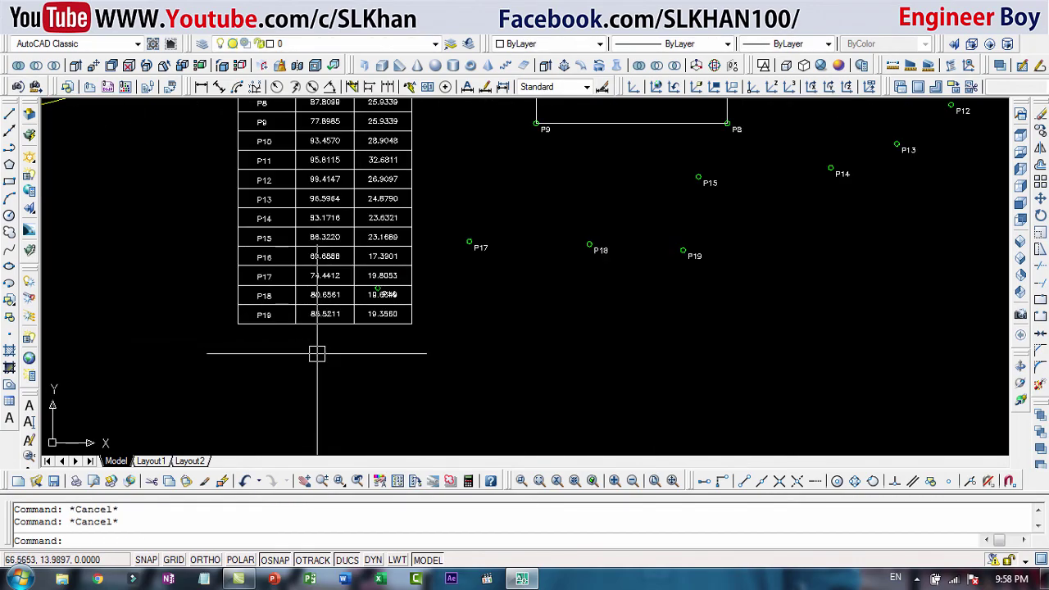